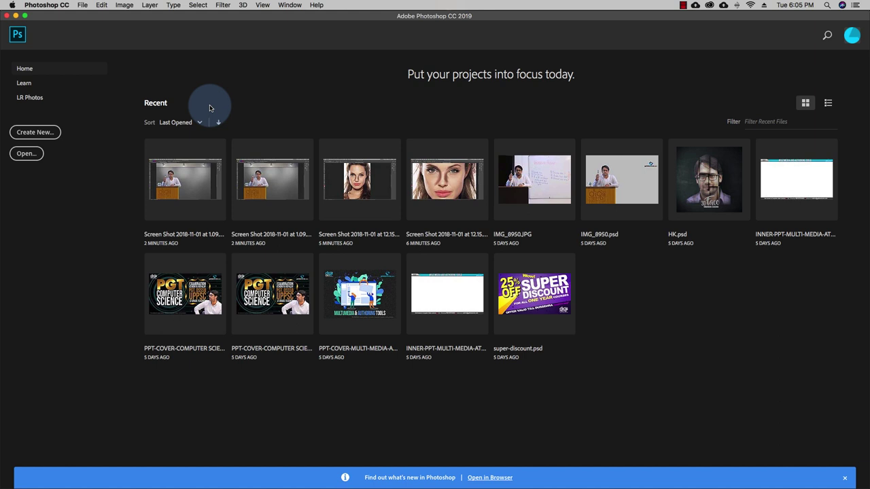
- Open the recent file 'Screen Shot 2018-11-01 at 1.09.11 PM copy.jpg' from the Home screen
click(269, 182)
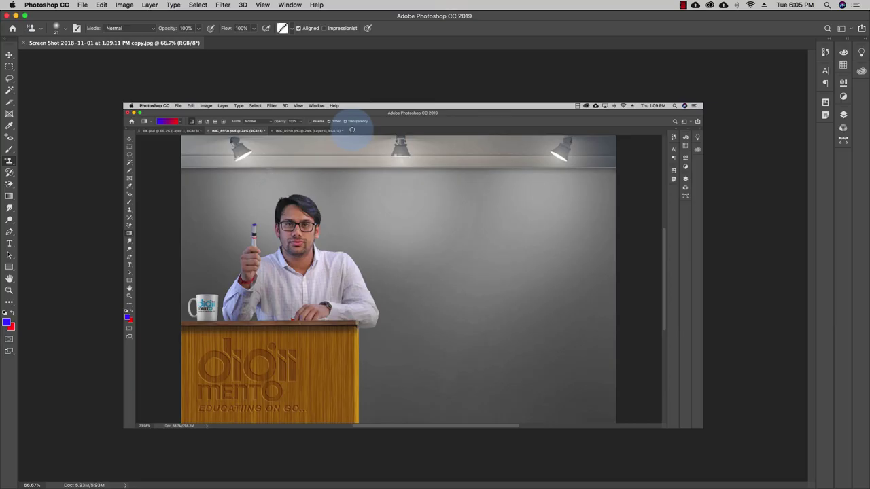
- View the podium photo at 100% and select the Clone Stamp Tool
key(super+0)
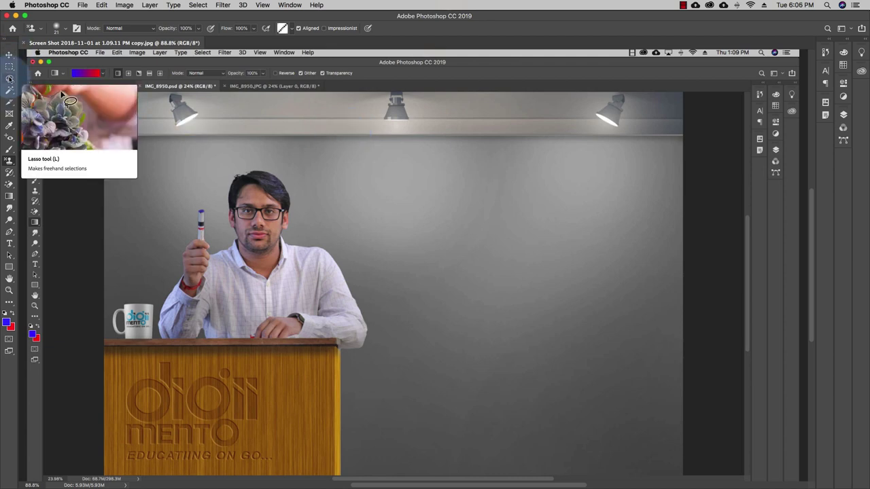
key(super+equal)
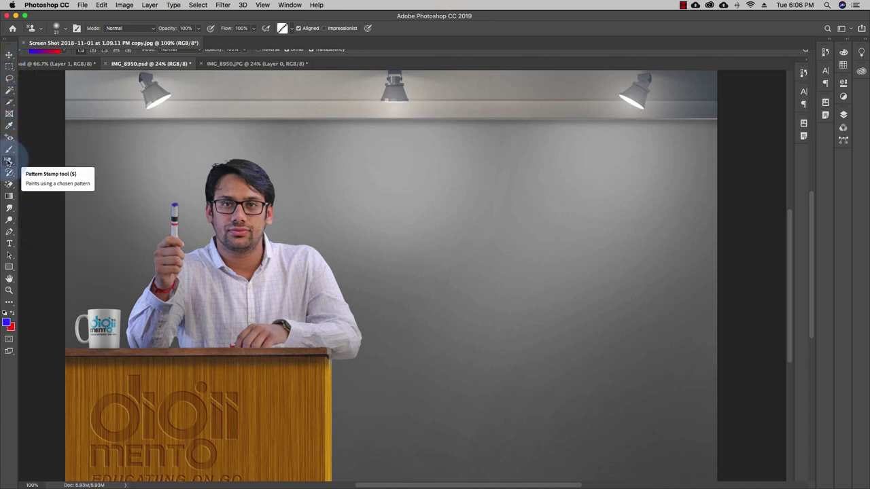
drag(8, 162, 33, 161)
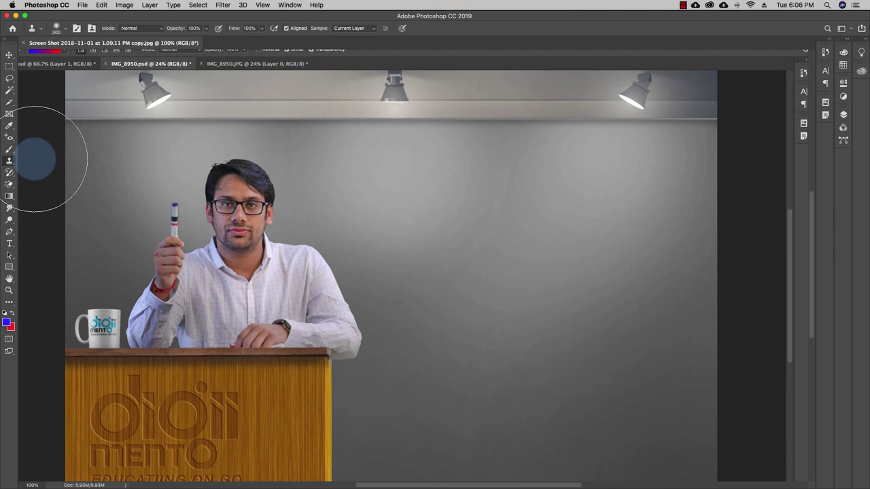
- Give the Clone Stamp a Soft Round Pressure Opacity tip sized 250 px
click(66, 31)
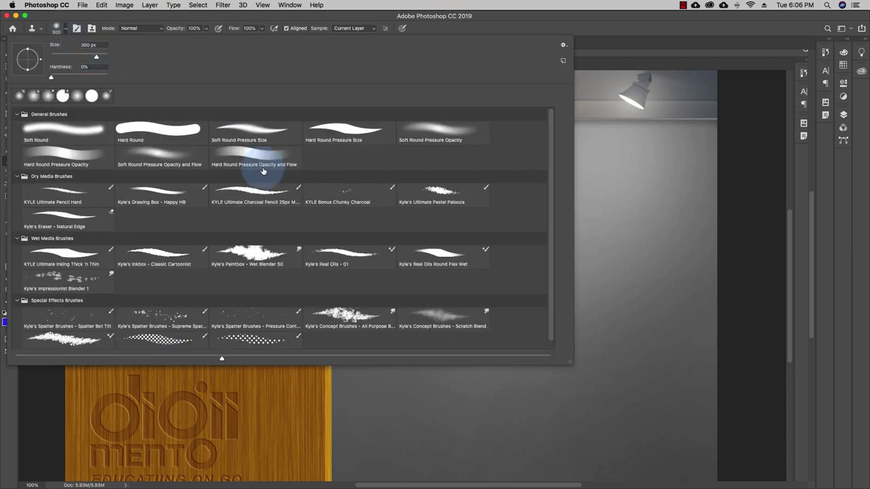
click(180, 133)
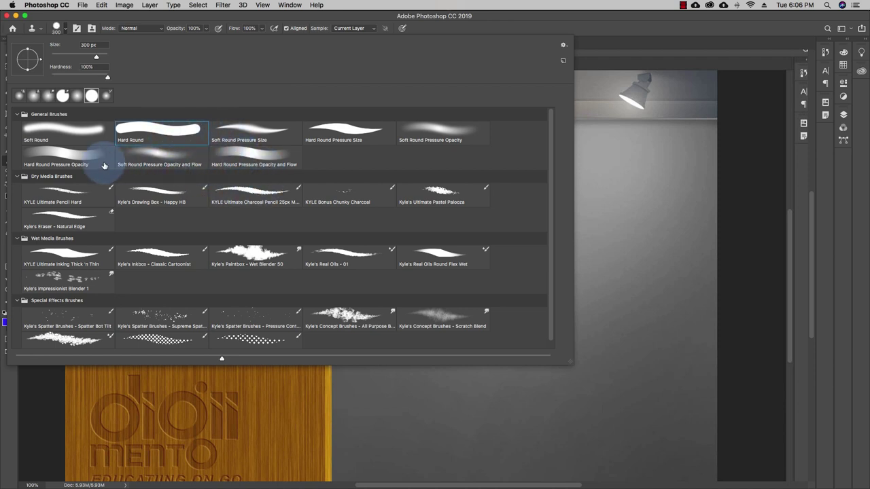
click(78, 137)
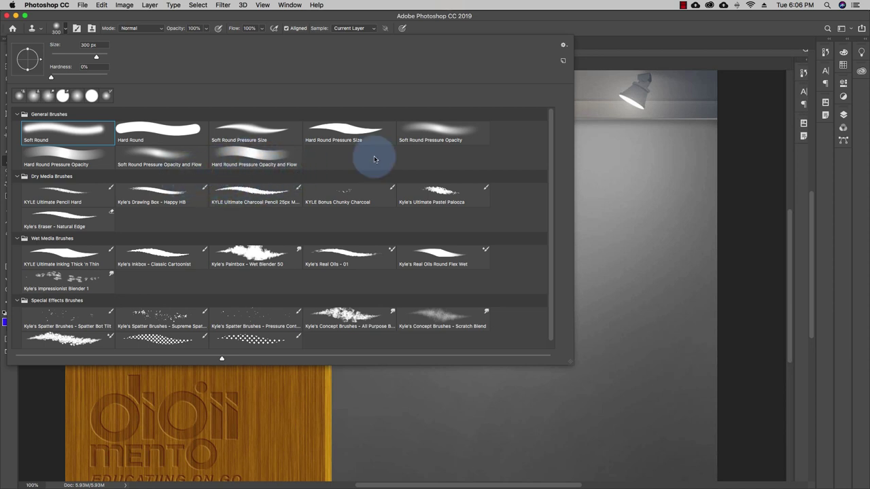
click(435, 136)
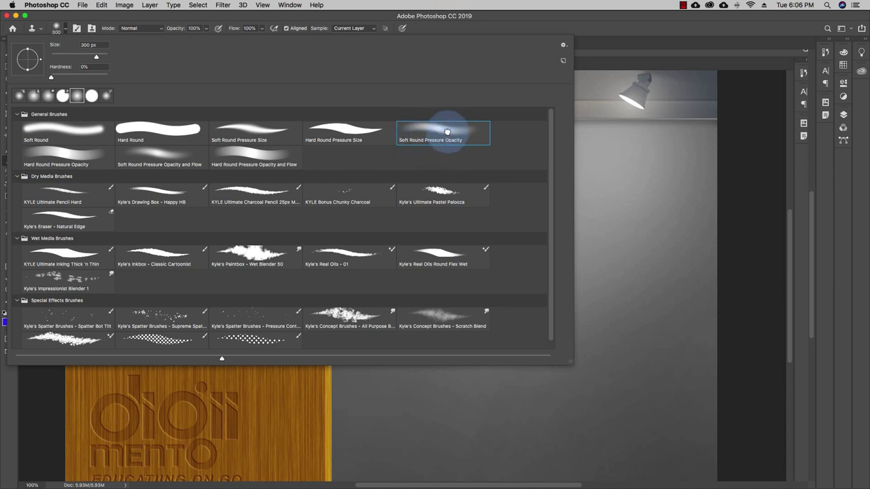
double_click(446, 133)
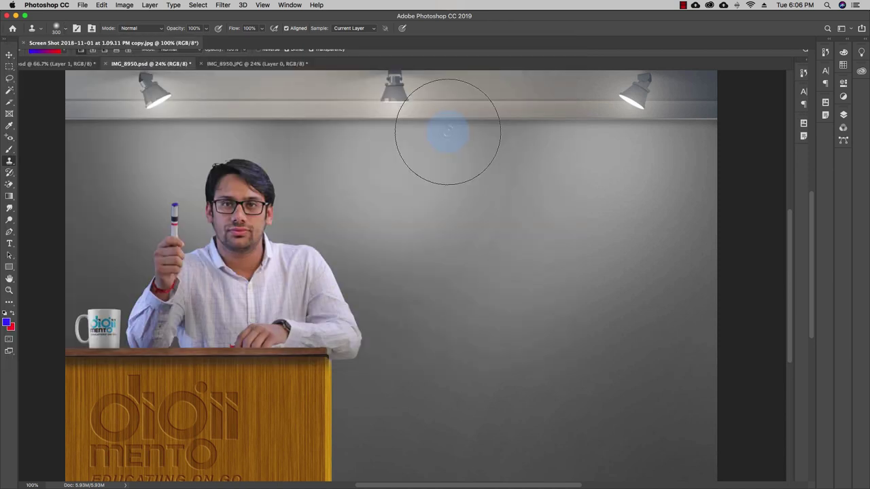
click(66, 30)
mouse_move(96, 56)
mouse_down()
mouse_move(62, 56)
mouse_move(88, 58)
mouse_up()
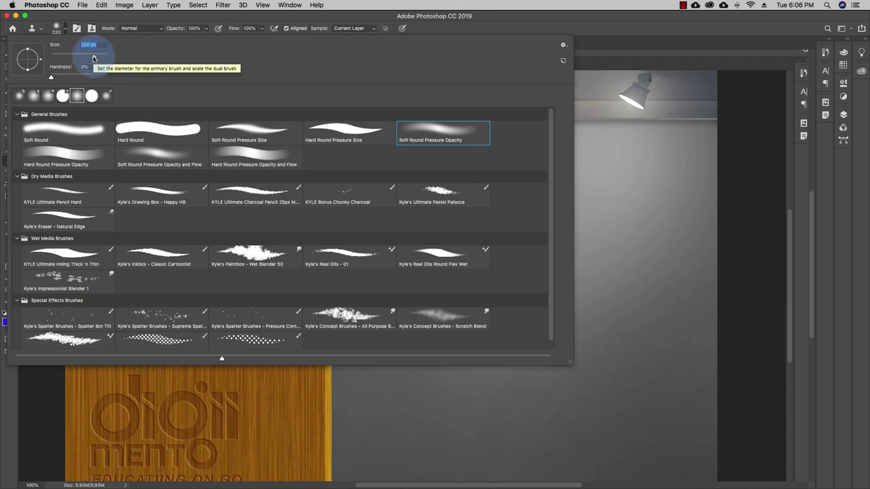
drag(93, 57, 94, 57)
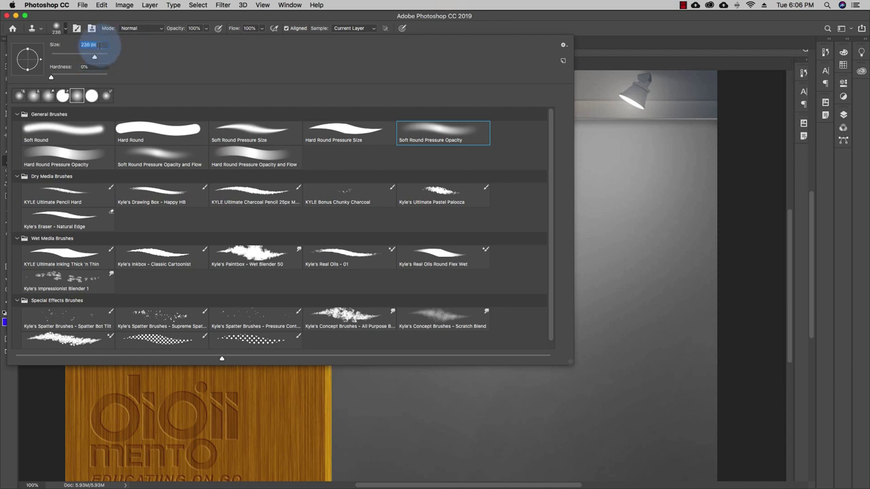
text(250)
key(Return)
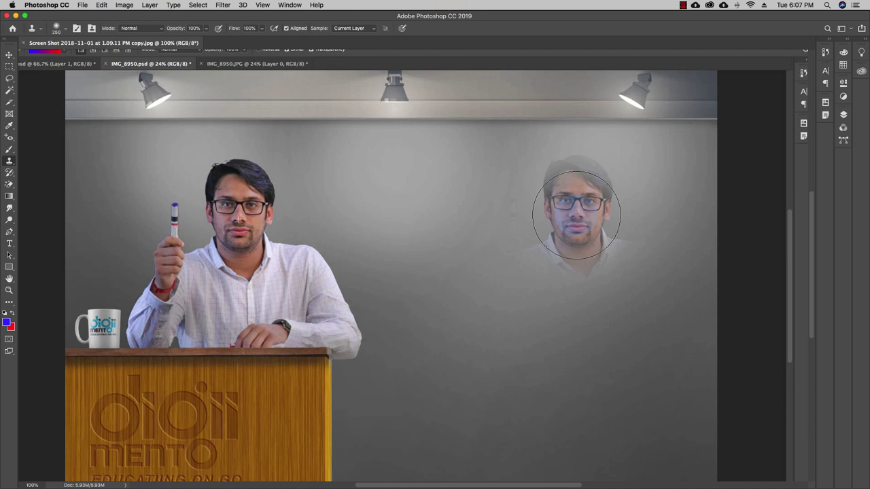
- Paint a second copy of the presenter's face, shirt, hand, mug and logo podium onto the right wall
mouse_move(577, 215)
mouse_down()
mouse_move(521, 275)
mouse_move(518, 293)
mouse_move(529, 308)
mouse_move(657, 288)
mouse_move(604, 249)
mouse_move(578, 221)
mouse_move(569, 193)
mouse_move(581, 207)
mouse_move(585, 297)
mouse_move(551, 334)
mouse_move(514, 340)
mouse_move(485, 360)
mouse_move(499, 377)
mouse_move(663, 378)
mouse_move(633, 417)
mouse_move(482, 409)
mouse_move(453, 435)
mouse_move(454, 452)
mouse_move(638, 458)
mouse_move(518, 422)
mouse_move(478, 397)
mouse_move(452, 340)
mouse_move(522, 318)
mouse_move(544, 192)
mouse_move(585, 189)
mouse_move(638, 250)
mouse_move(650, 279)
mouse_move(630, 310)
mouse_move(654, 314)
mouse_move(671, 356)
mouse_move(667, 377)
mouse_move(658, 337)
mouse_move(647, 360)
mouse_move(578, 384)
mouse_move(525, 369)
mouse_up()
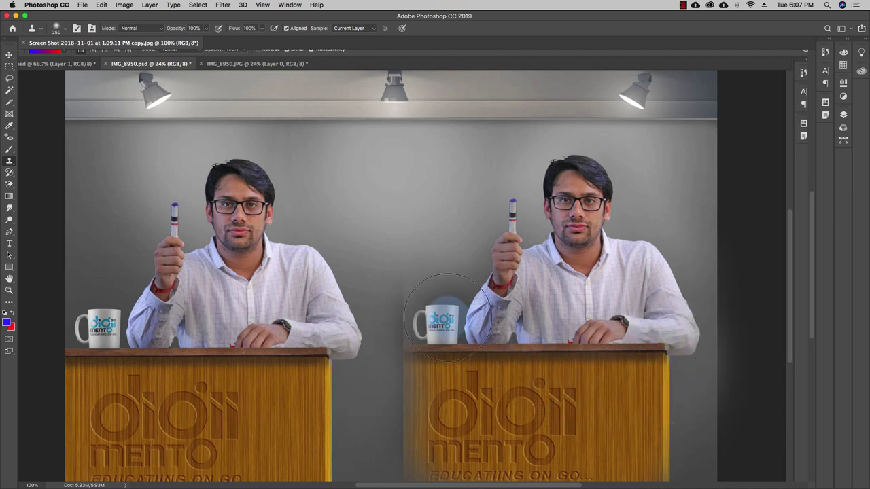
mouse_move(447, 316)
mouse_down()
mouse_move(483, 294)
mouse_move(525, 219)
mouse_move(588, 200)
mouse_move(585, 255)
mouse_move(557, 238)
mouse_move(564, 199)
mouse_move(591, 202)
mouse_move(610, 229)
mouse_move(593, 229)
mouse_move(554, 191)
mouse_up()
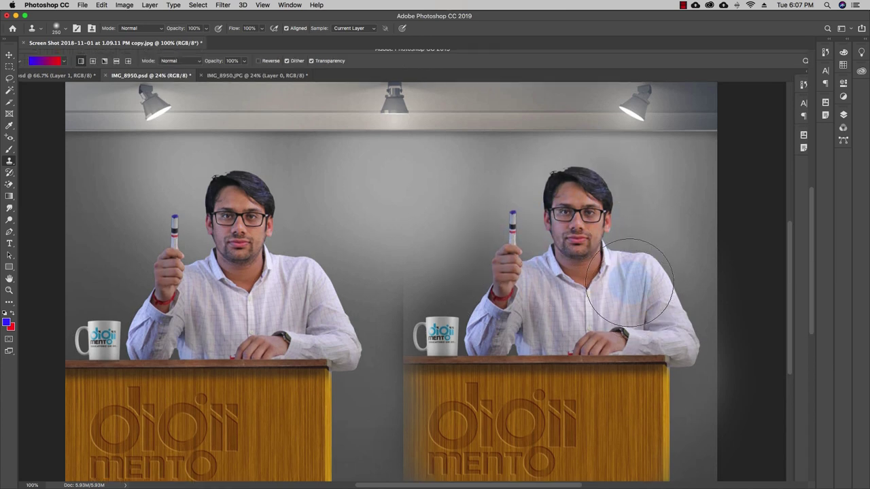
scroll(639, 225, down, 3)
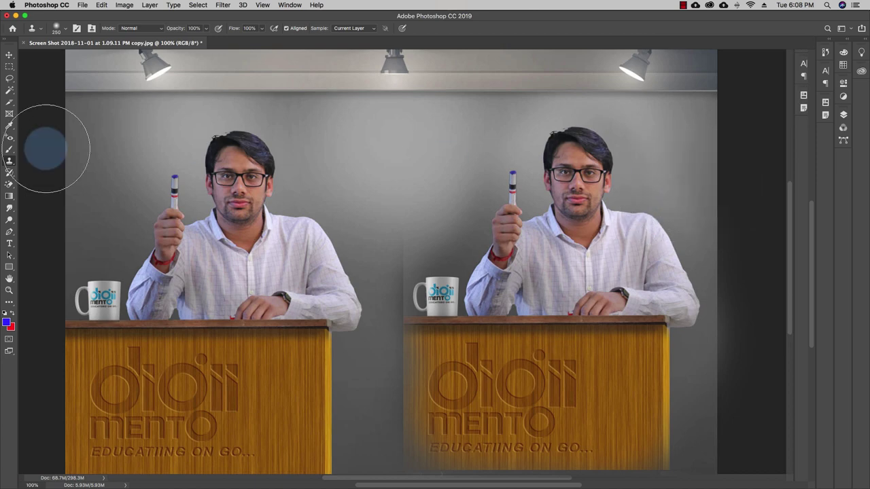
- Replace the Clone Stamp with the Pattern Stamp Tool from the stamp flyout
click(10, 55)
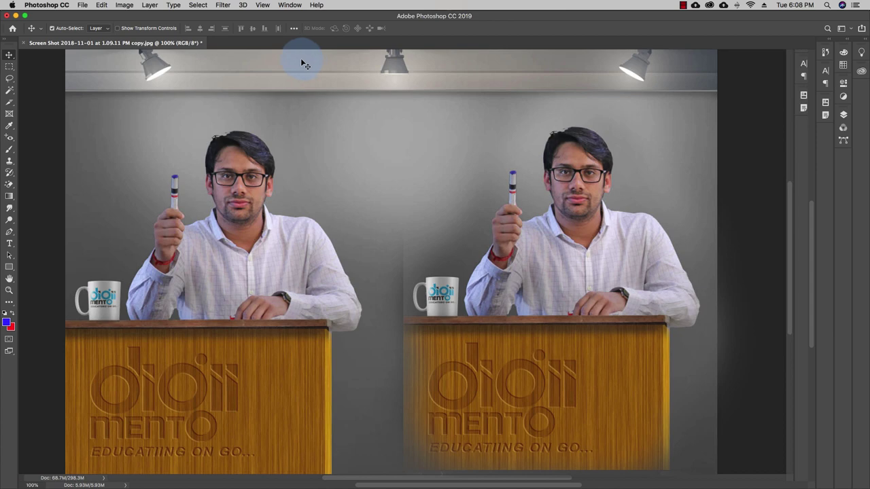
click(12, 162)
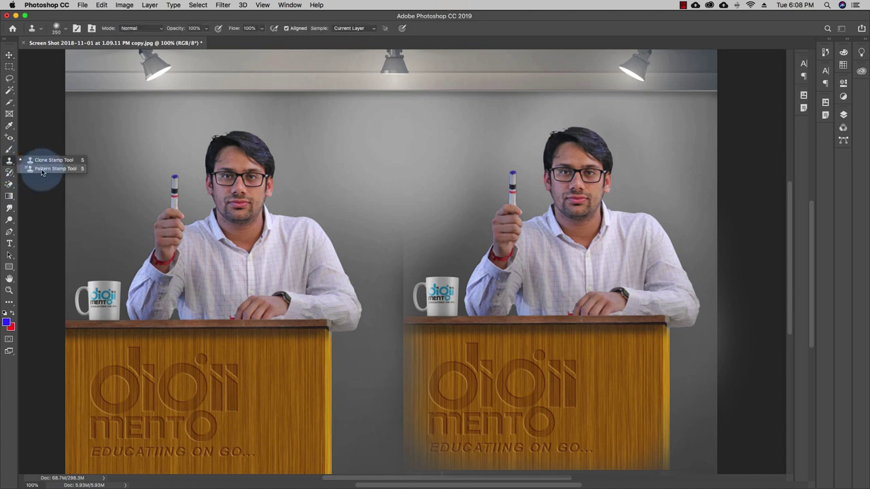
click(41, 169)
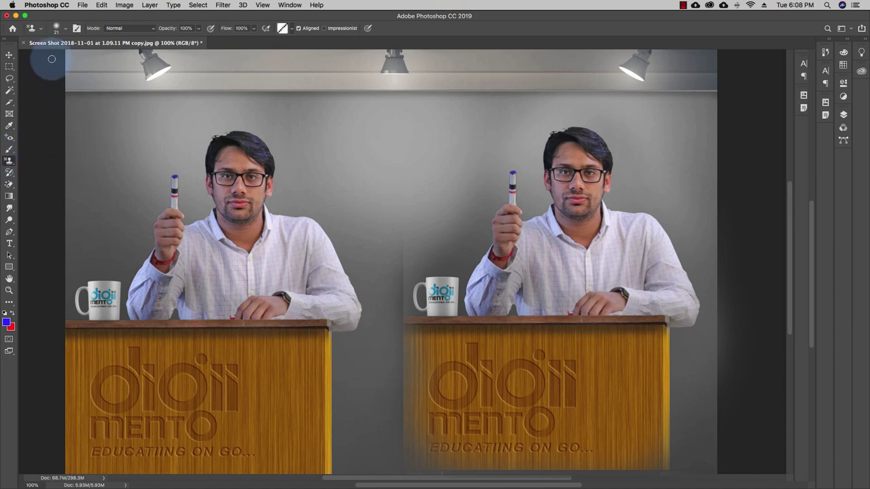
- Set the Pattern Stamp brush to Soft Round Pressure Opacity at 54 px
click(65, 32)
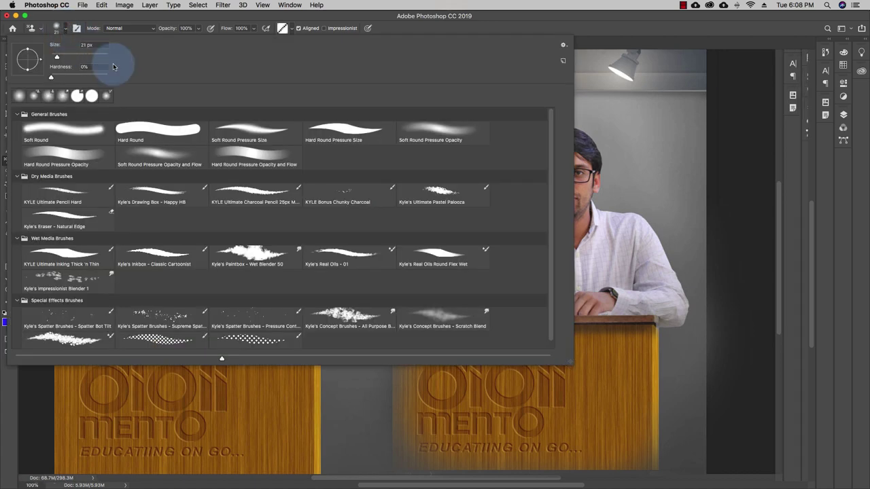
click(425, 130)
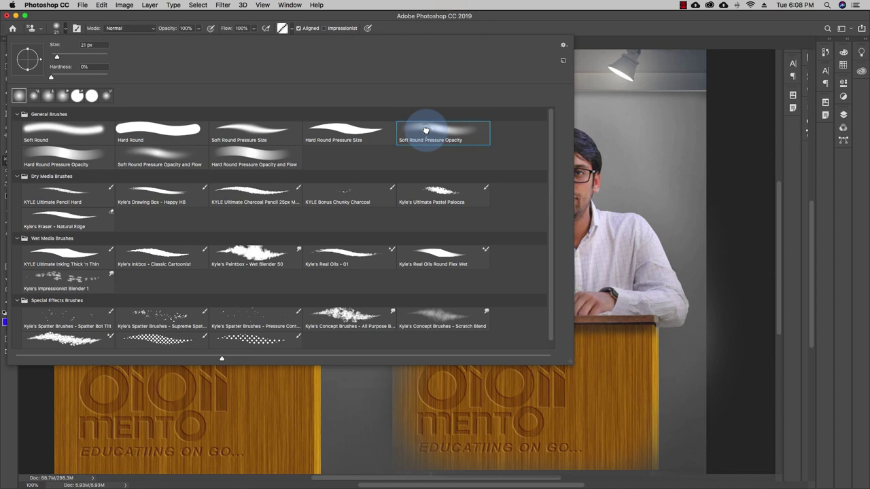
click(58, 57)
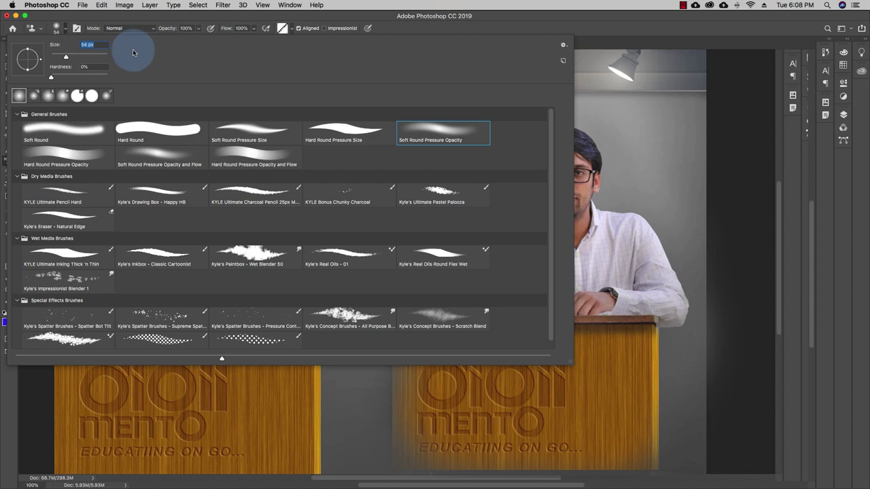
click(107, 21)
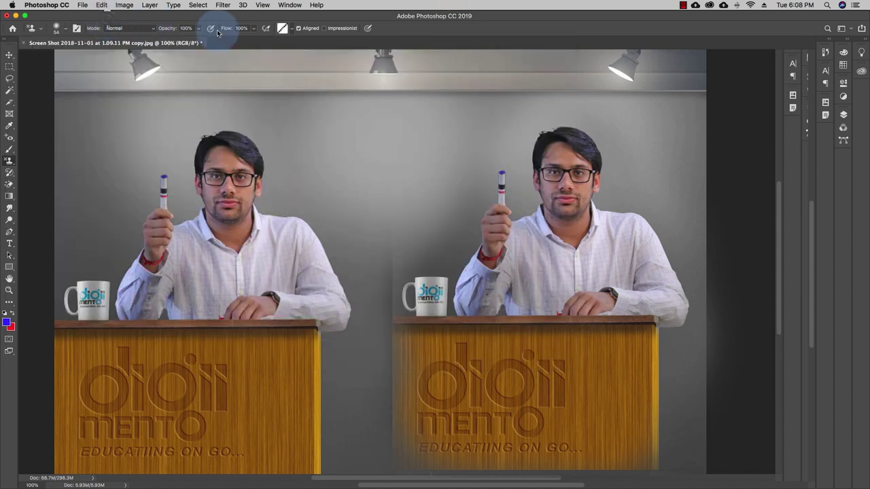
- Choose the concentric square pattern for the Pattern Stamp
click(291, 28)
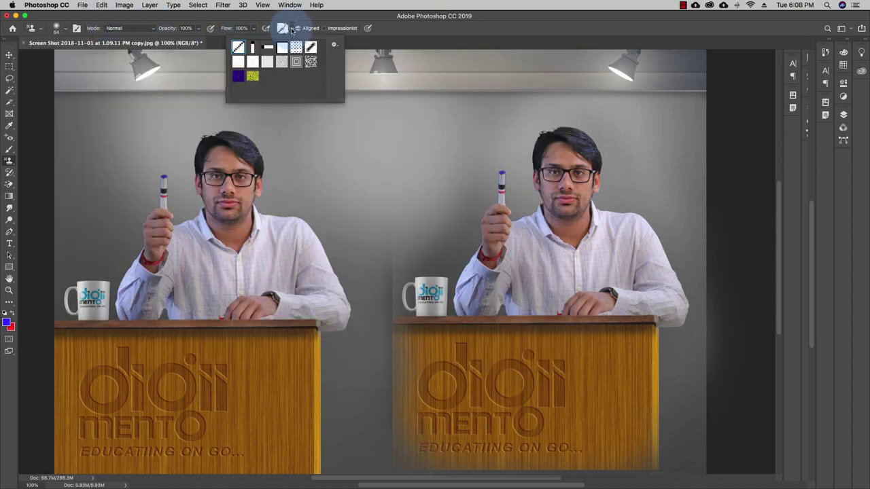
click(296, 64)
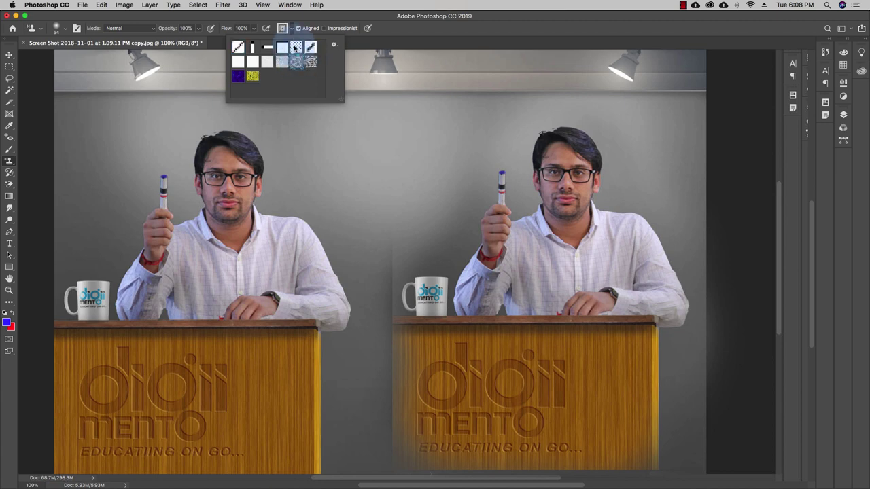
click(291, 6)
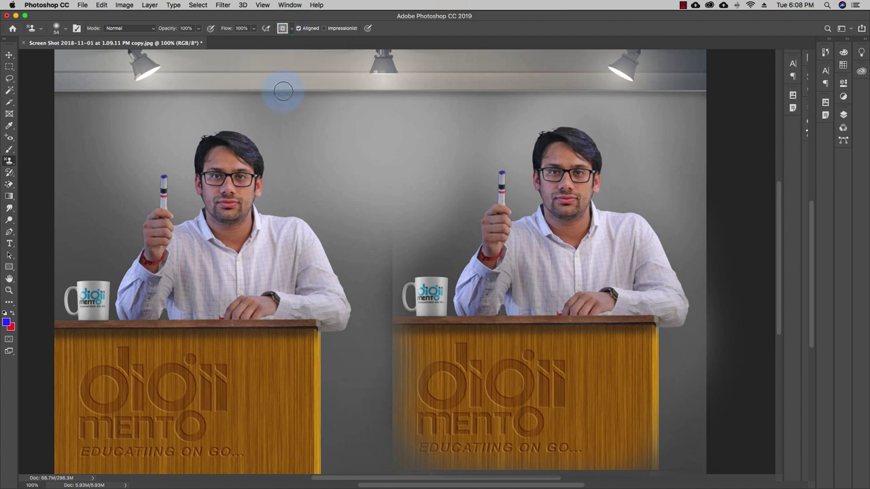
- Paint the square pattern from the top-left backdrop across the lamps and down the right edge
mouse_move(66, 66)
mouse_down()
mouse_move(442, 80)
mouse_move(702, 75)
mouse_move(704, 85)
mouse_move(690, 98)
mouse_move(610, 106)
mouse_move(55, 90)
mouse_move(641, 83)
mouse_move(641, 90)
mouse_move(126, 95)
mouse_up()
mouse_move(63, 111)
mouse_down()
mouse_move(216, 119)
mouse_move(516, 115)
mouse_up()
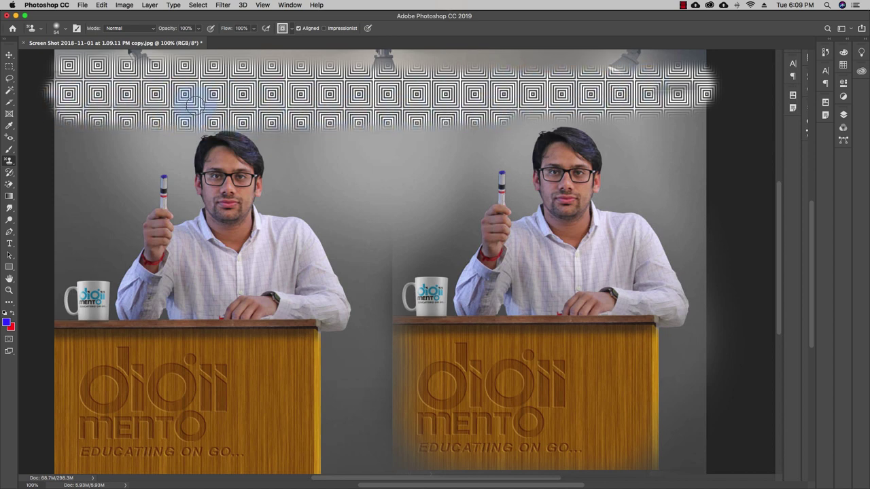
mouse_move(194, 102)
mouse_down()
mouse_move(434, 114)
mouse_move(704, 104)
mouse_move(615, 123)
mouse_move(702, 124)
mouse_move(639, 136)
mouse_move(707, 154)
mouse_move(644, 158)
mouse_move(705, 169)
mouse_move(706, 160)
mouse_move(694, 180)
mouse_move(656, 180)
mouse_move(689, 187)
mouse_move(660, 195)
mouse_move(708, 207)
mouse_move(690, 211)
mouse_move(687, 232)
mouse_move(698, 189)
mouse_up()
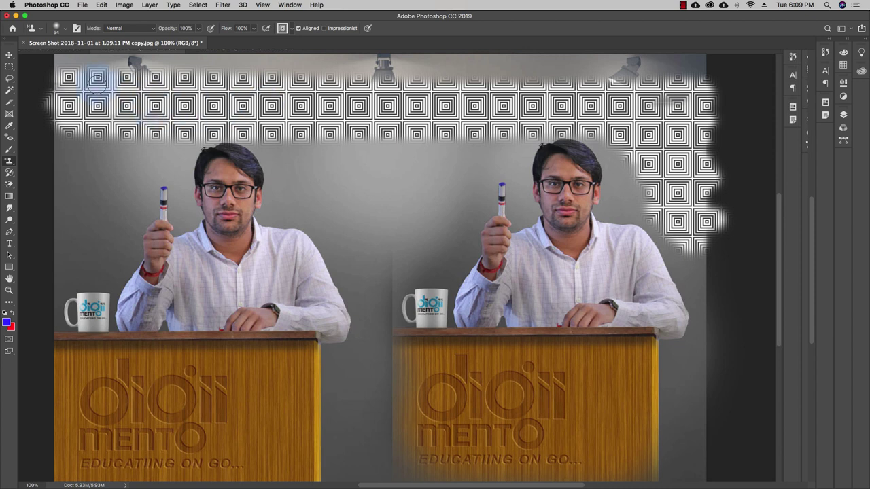
click(9, 55)
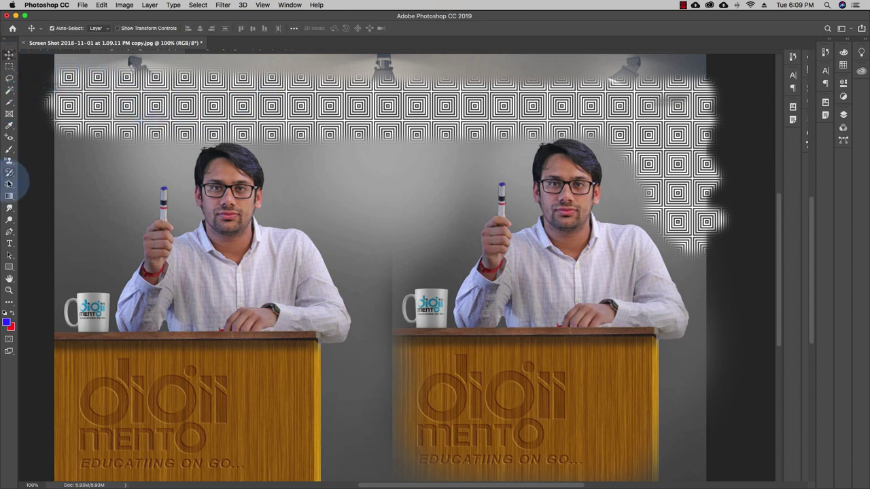